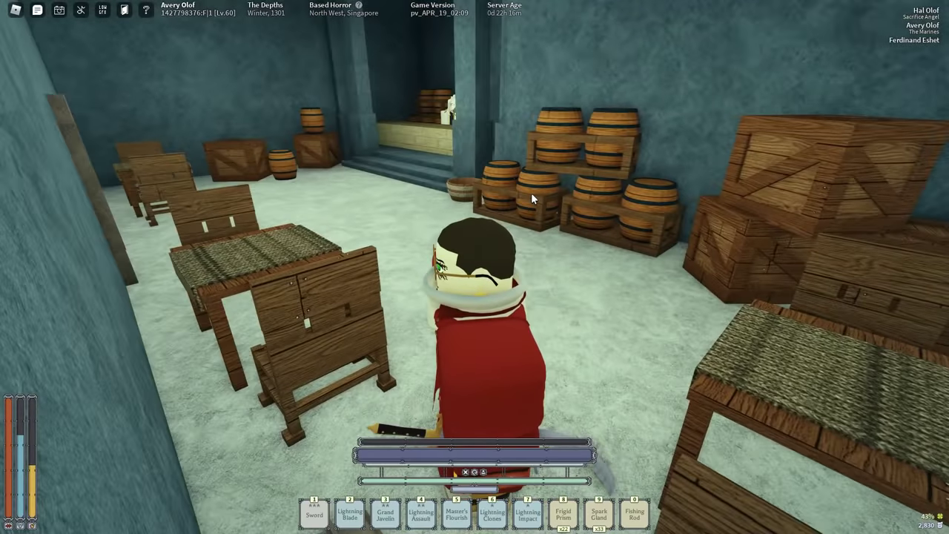
Walk up the stairs to Nyanna's counter and talk to her to see her wares.
key("w")
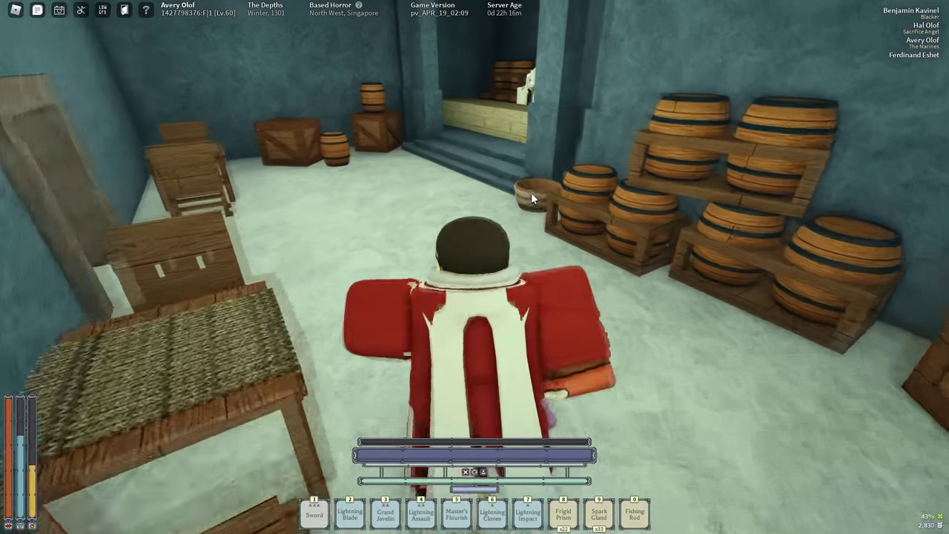
key("w")
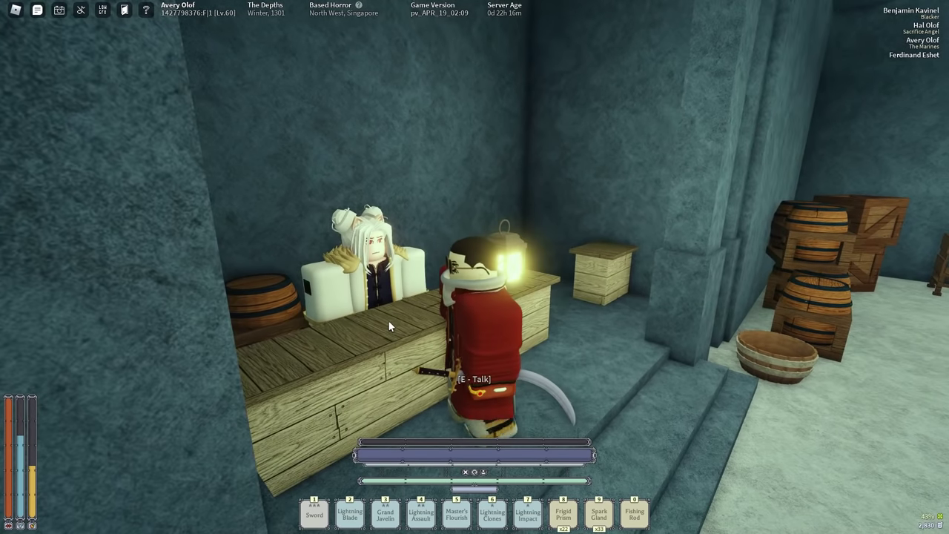
key("e")
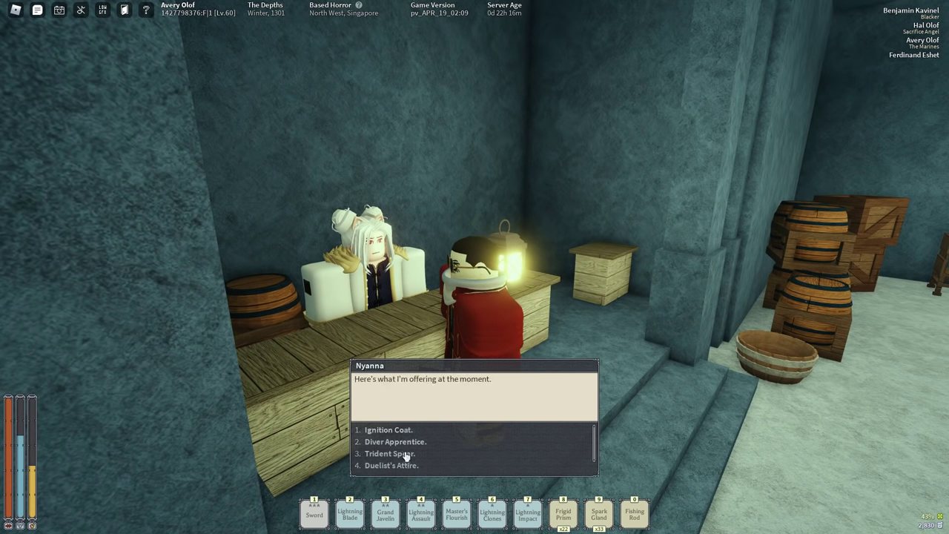
Buy the first couple of Trident Spears from Nyanna's offers.
left_click(385, 430)
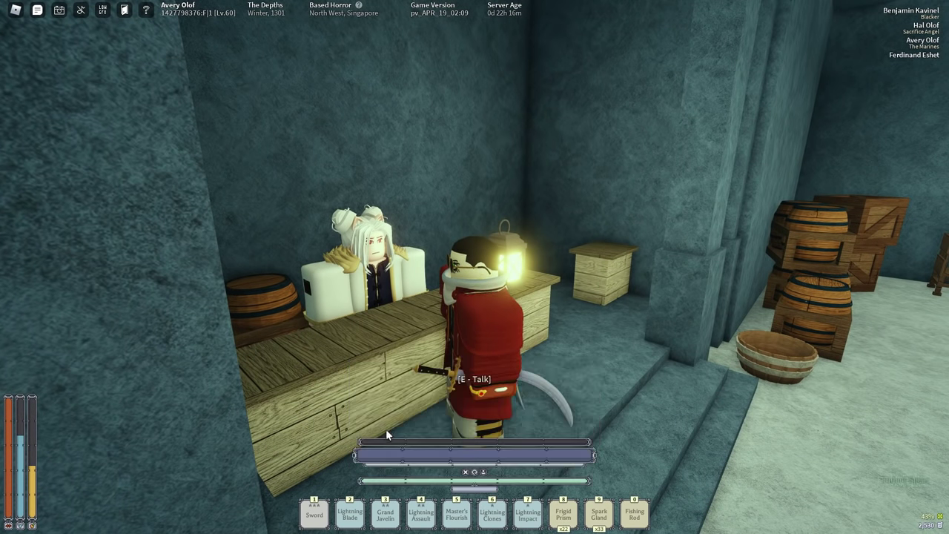
key("e")
left_click(388, 442)
left_click(385, 430)
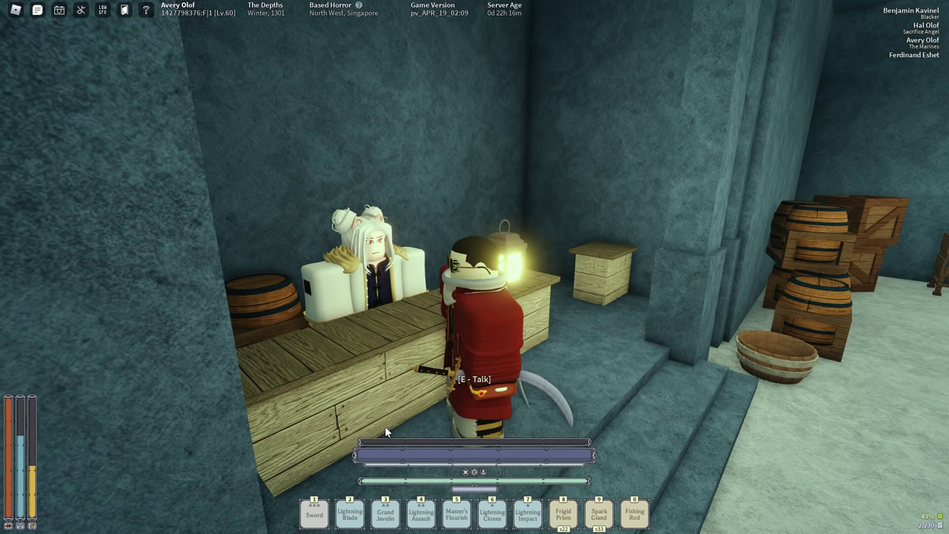
key("e")
left_click(390, 454)
left_click(383, 432)
Talk to Nyanna again and buy more Trident Spears.
key("e")
left_click(386, 442)
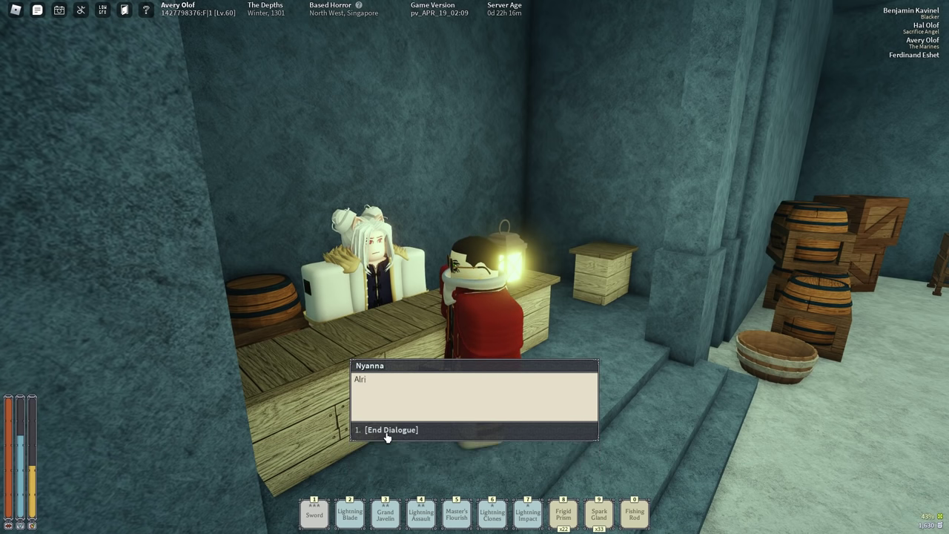
left_click(387, 432)
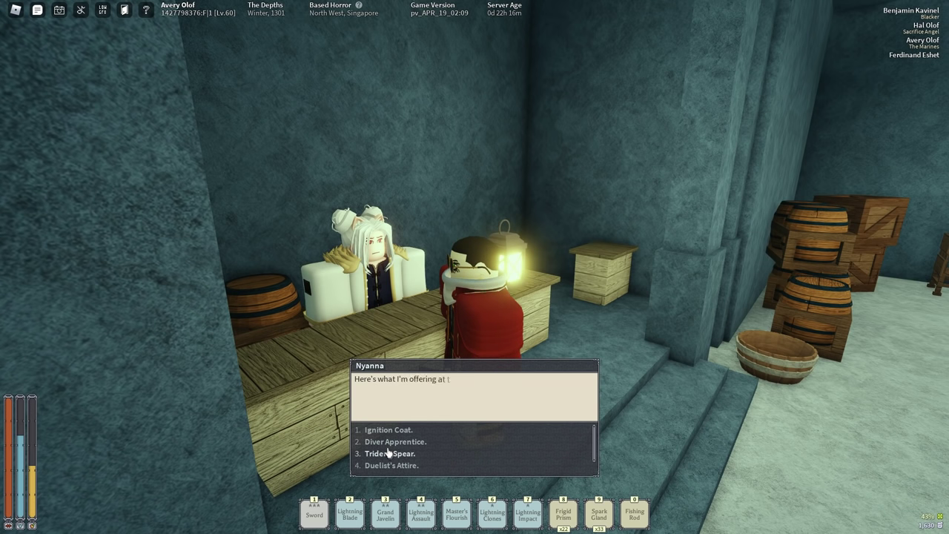
left_click(388, 453)
left_click(386, 433)
key("e")
left_click(387, 442)
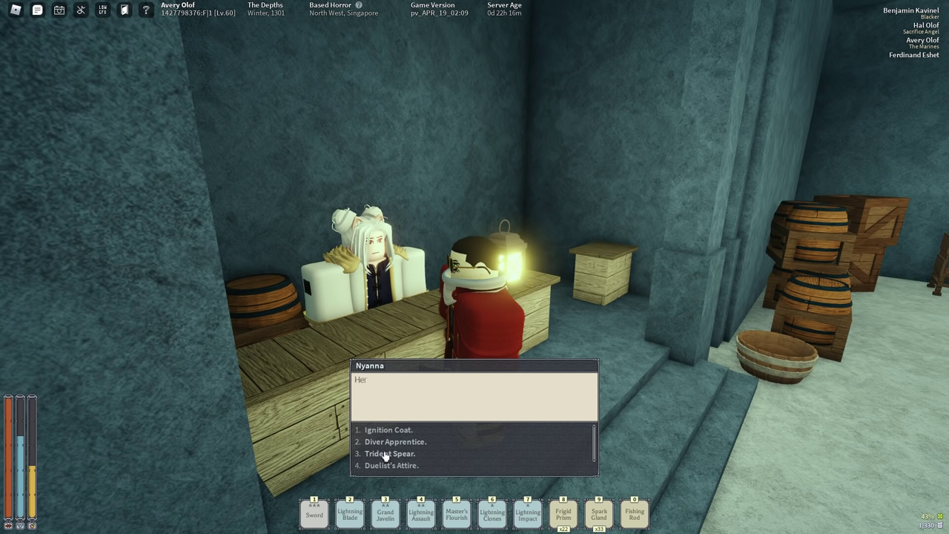
left_click(376, 441)
Buy two further Trident Spears, ending the conversation after each purchase.
key("e")
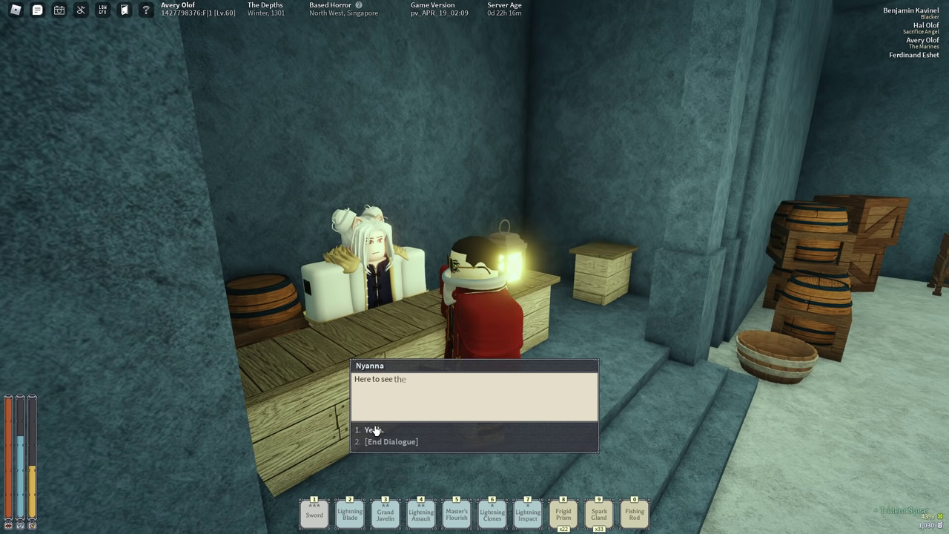
left_click(375, 433)
left_click(384, 432)
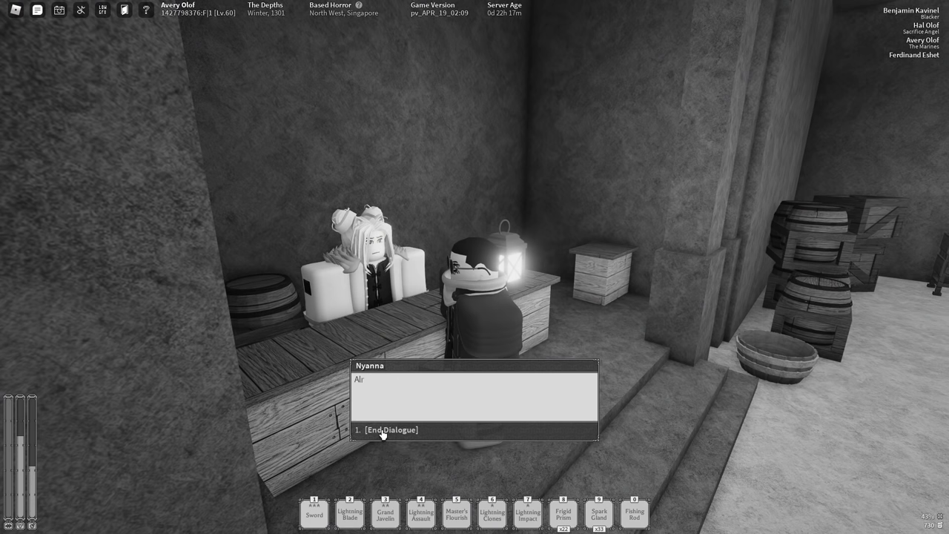
left_click(383, 434)
key("e")
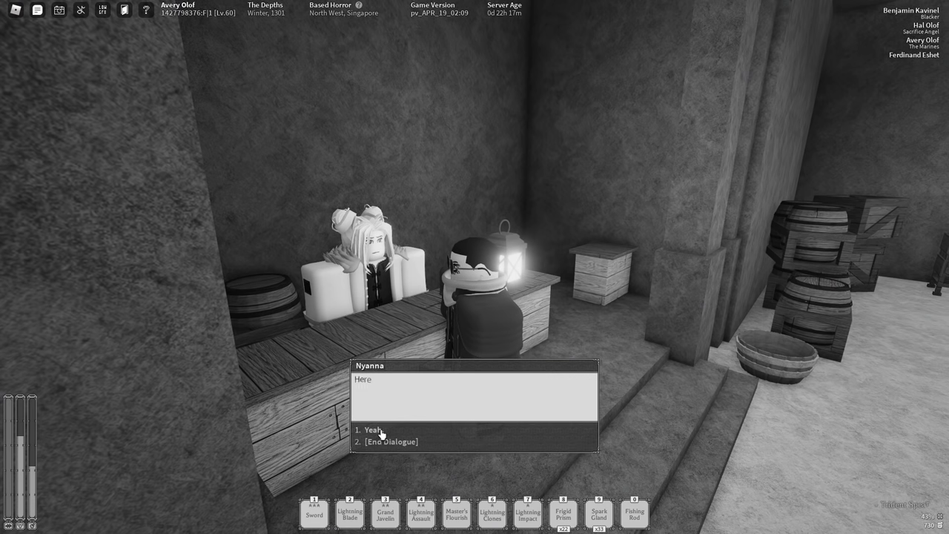
left_click(382, 435)
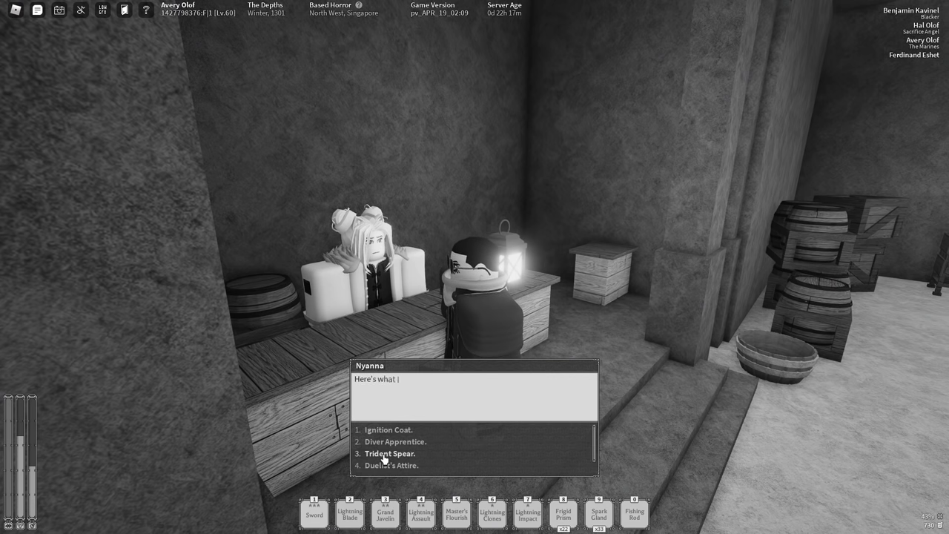
left_click(382, 434)
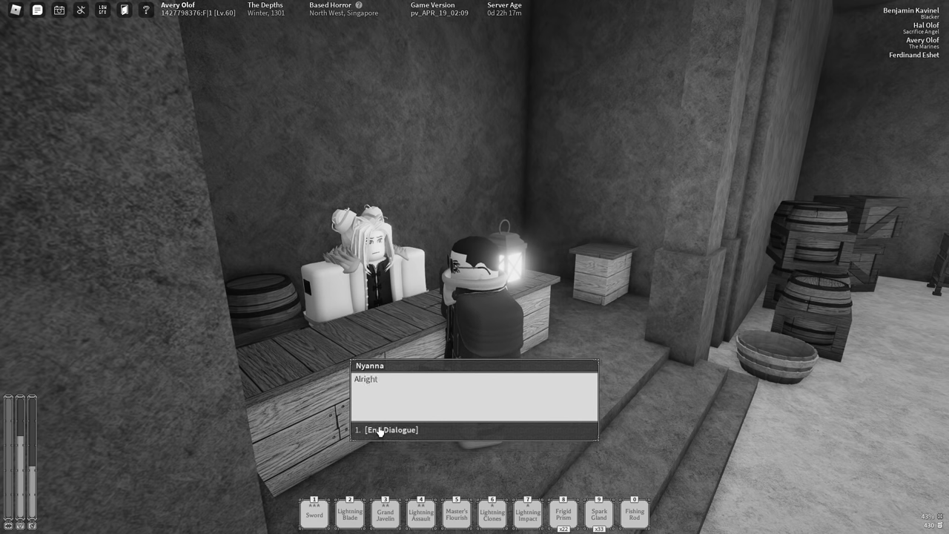
left_click(381, 432)
End the last conversation with Nyanna and bring up the inventory and character stats.
key("e")
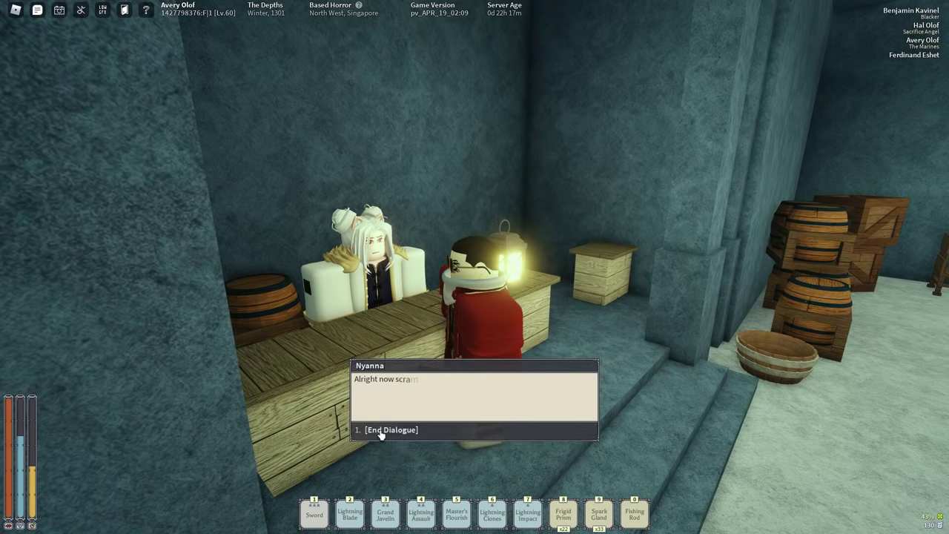
left_click(382, 435)
key("Tab")
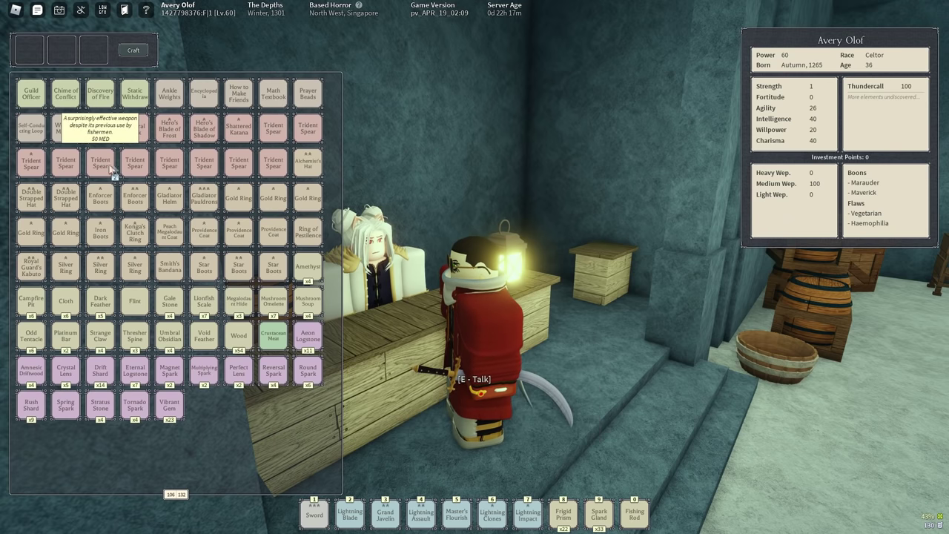
left_click(169, 164)
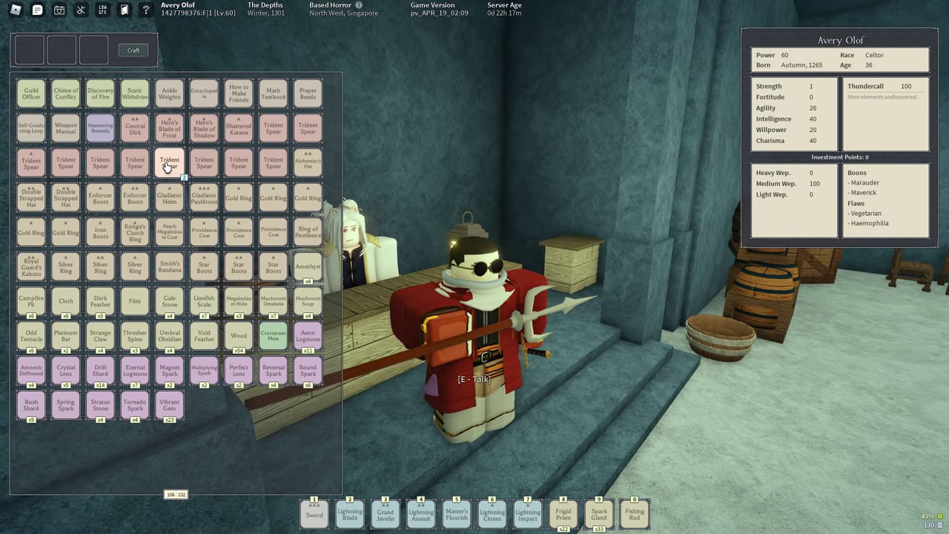
left_click(169, 165)
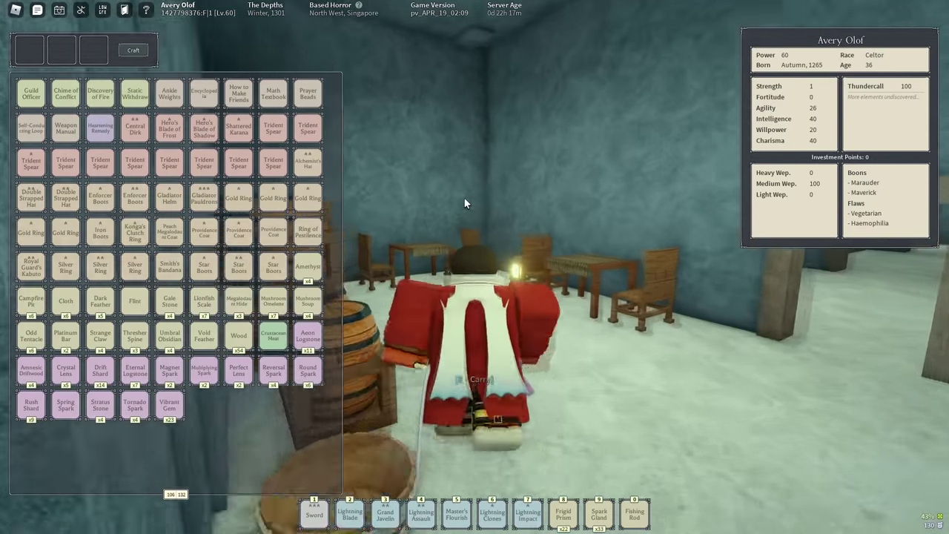
Walk back to Nyanna's counter and turn the camera to view the character's spear from several angles.
key("w")
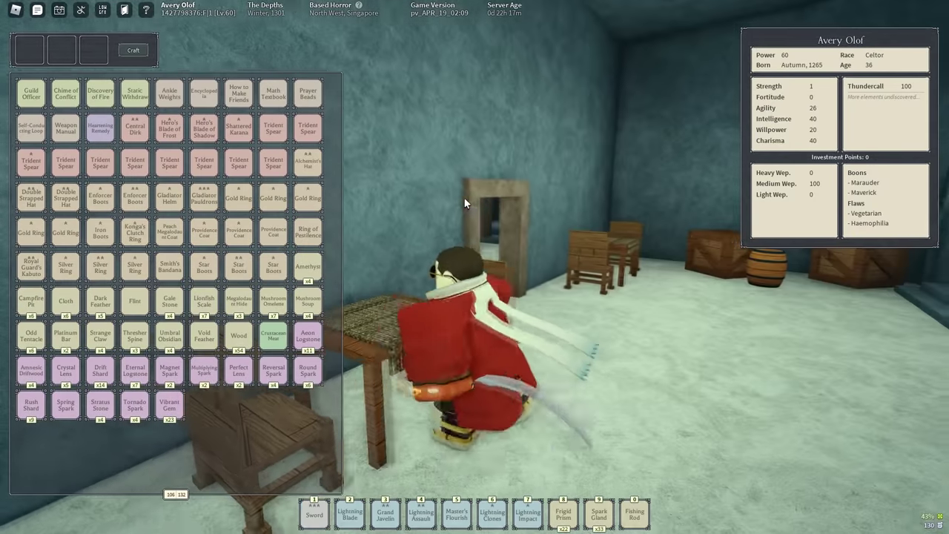
key("w")
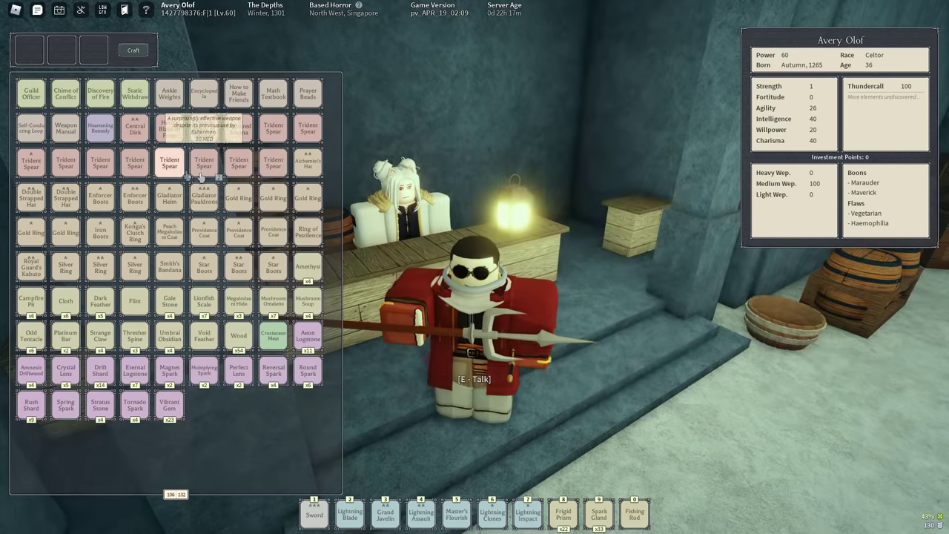
mouse_move(445, 297)
left_mouse_down()
mouse_move(593, 313)
mouse_move(418, 234)
left_mouse_up()
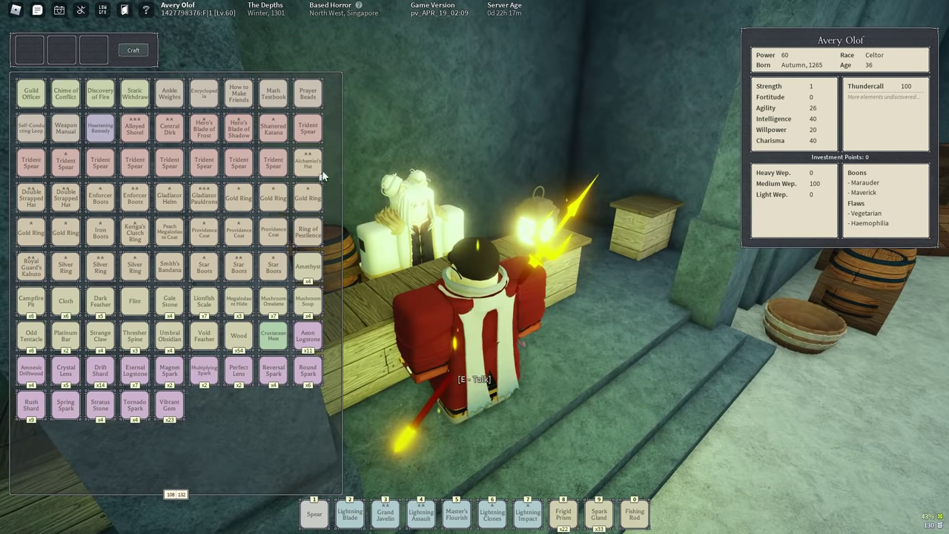
mouse_move(170, 129)
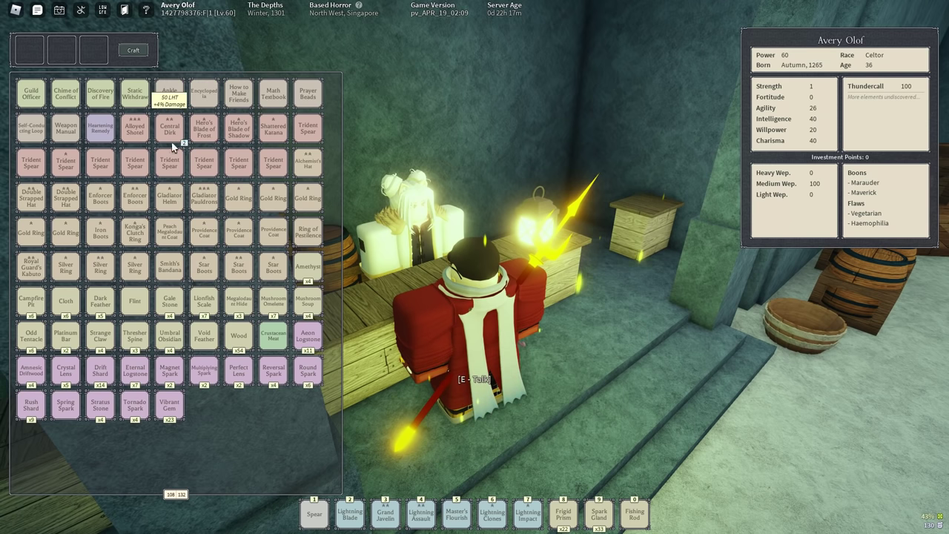
mouse_move(445, 260)
left_mouse_down()
mouse_move(573, 245)
mouse_move(445, 244)
left_mouse_up()
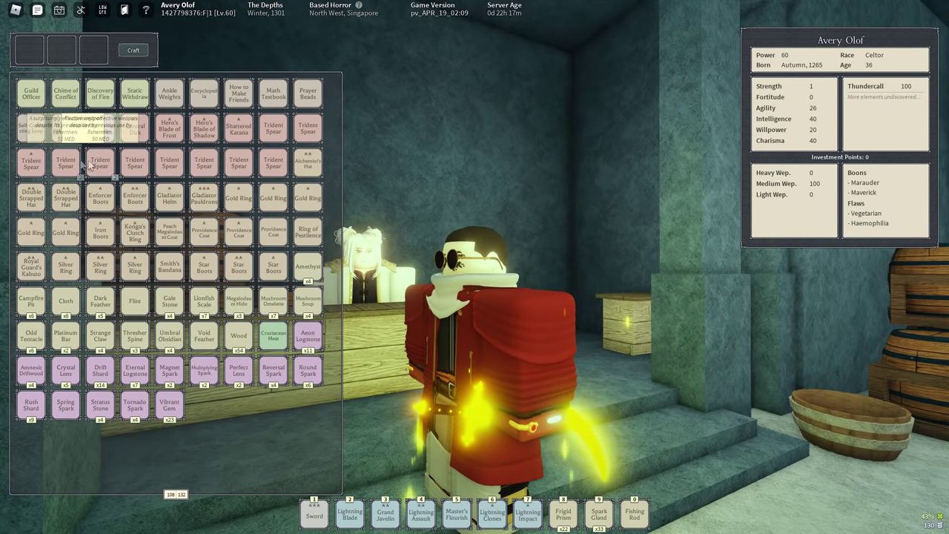
left_click_drag(445, 260, 519, 259)
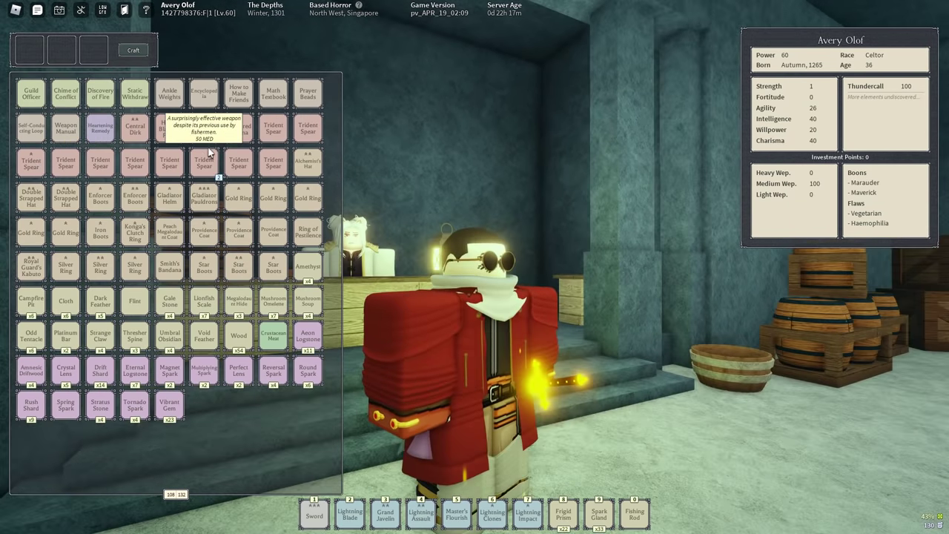